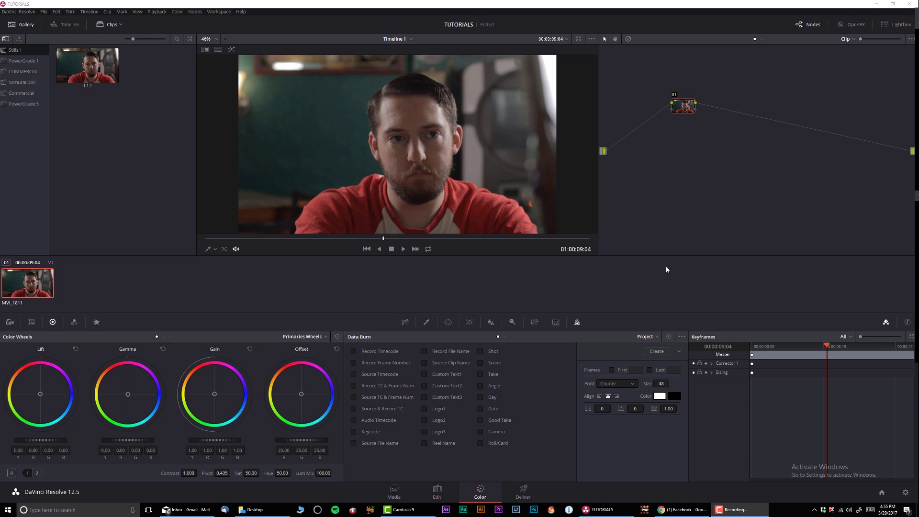
Step: Show the Color Management page under Master Project Settings in Project Settings
left_click(905, 492)
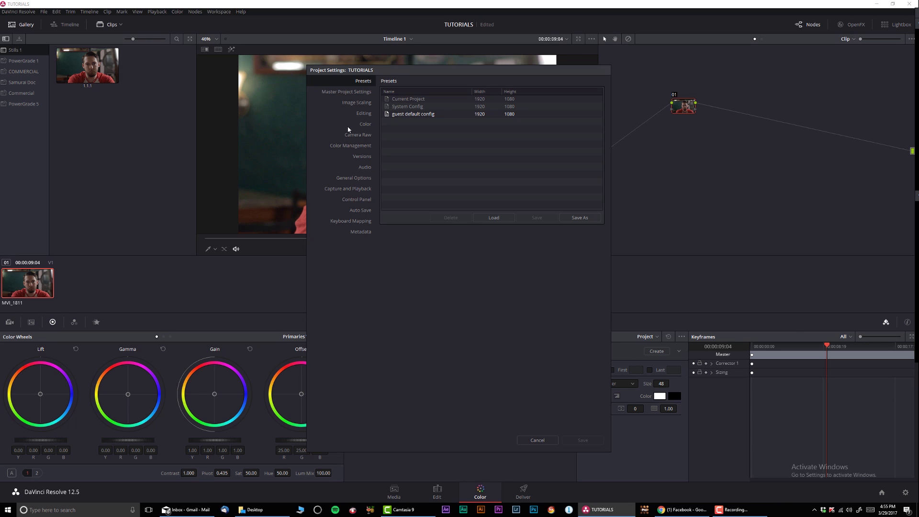
left_click(342, 92)
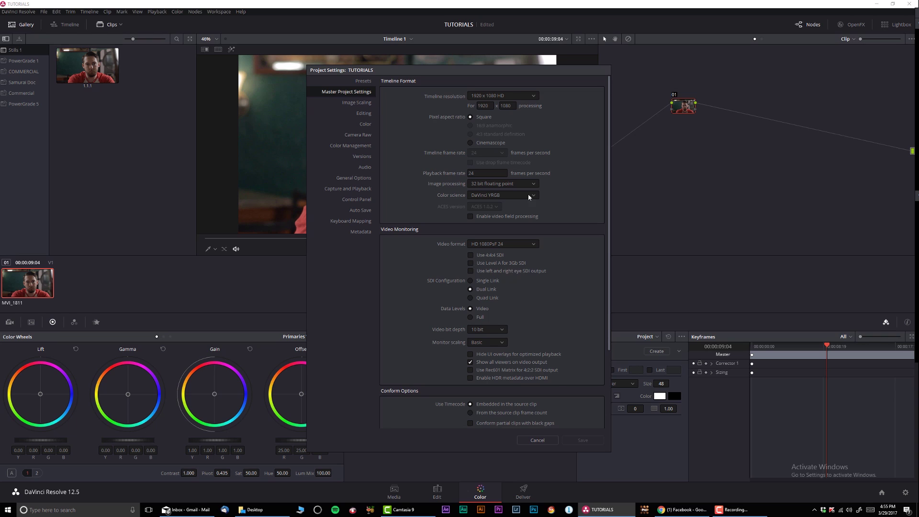
left_click(351, 147)
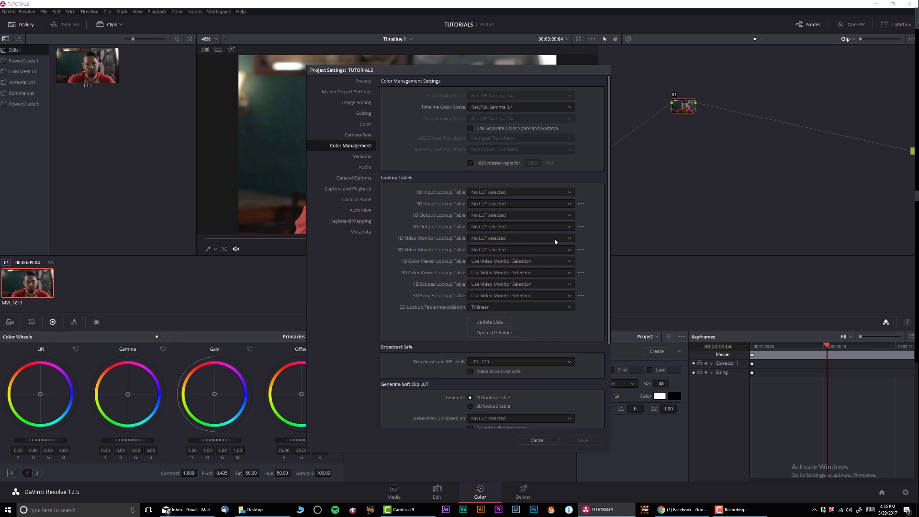
Step: Assign the Resolve 2017-03-21 LUT to the 3D Video Monitor Lookup Table and move the dialog aside
left_click(580, 250)
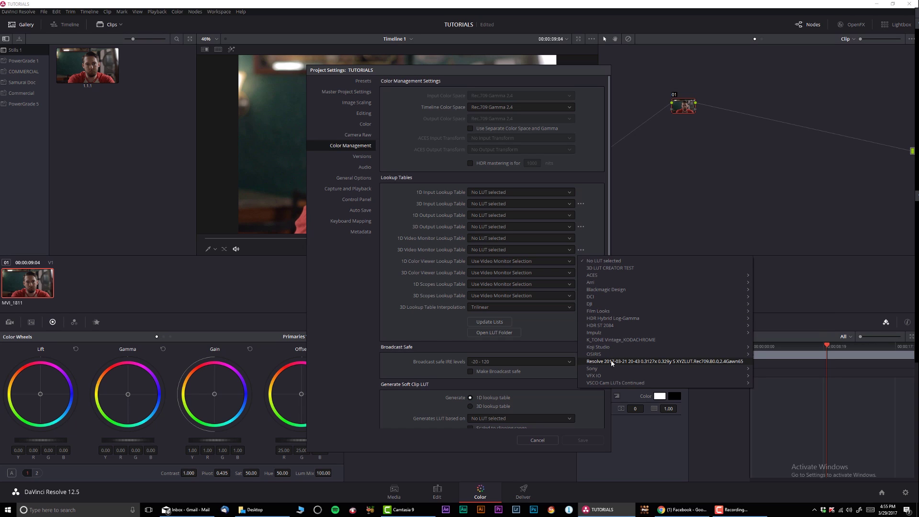
left_click(683, 363)
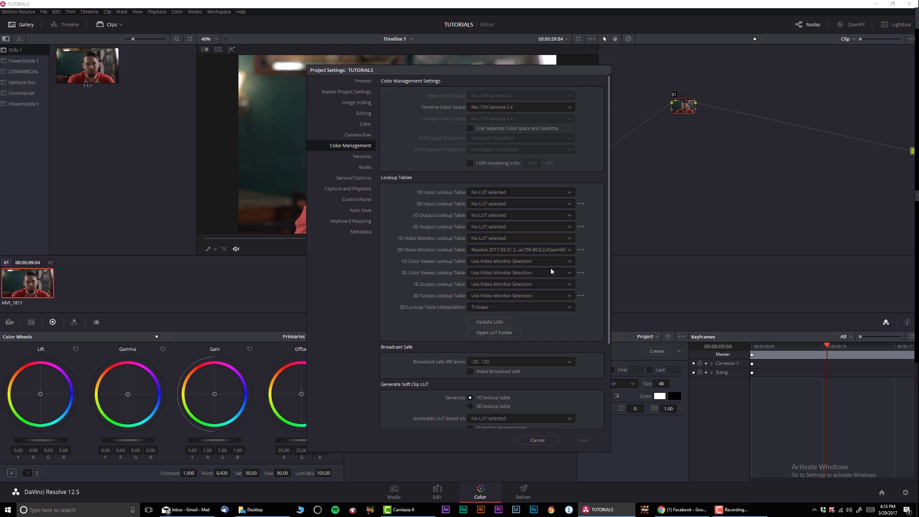
left_click_drag(427, 70, 639, 98)
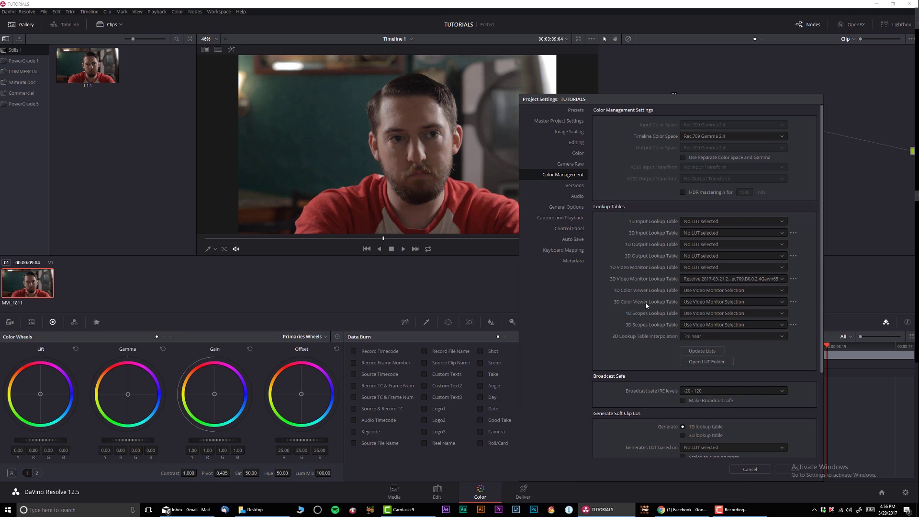
Step: Set the 1D Color Viewer Lookup Table to No LUT selected
left_click(704, 291)
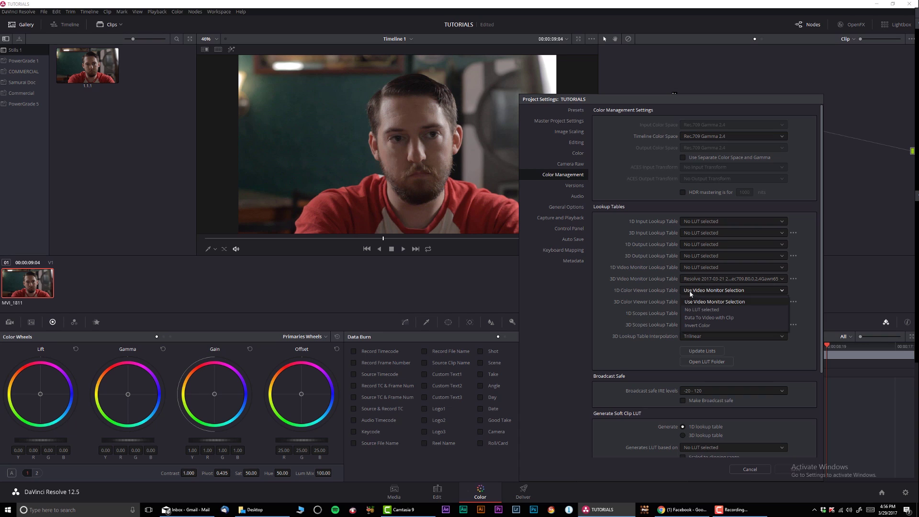
left_click(696, 310)
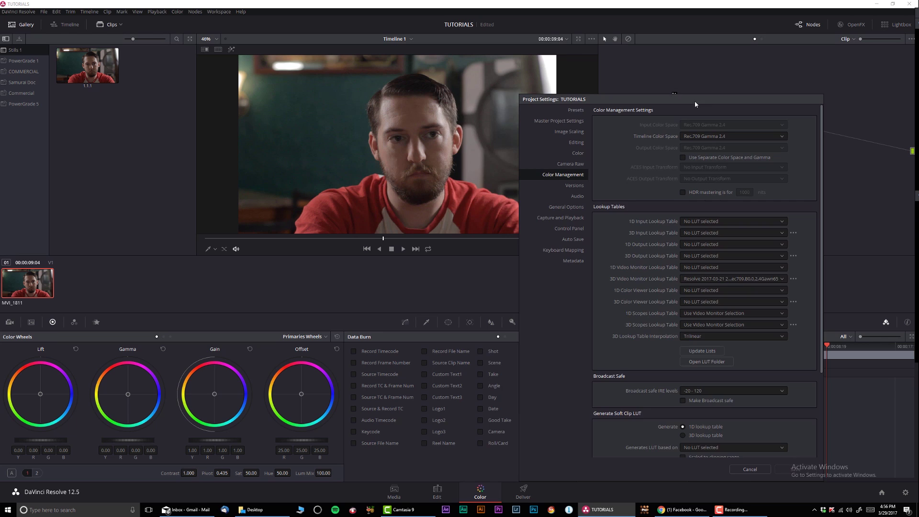
left_click_drag(695, 105, 616, 98)
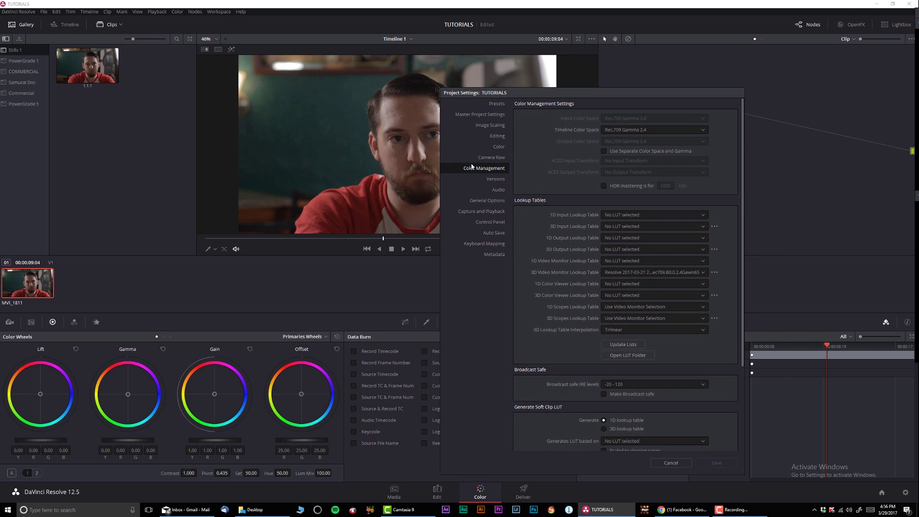
Step: Load the current project preset without saving it, then return to Color Management
left_click(486, 115)
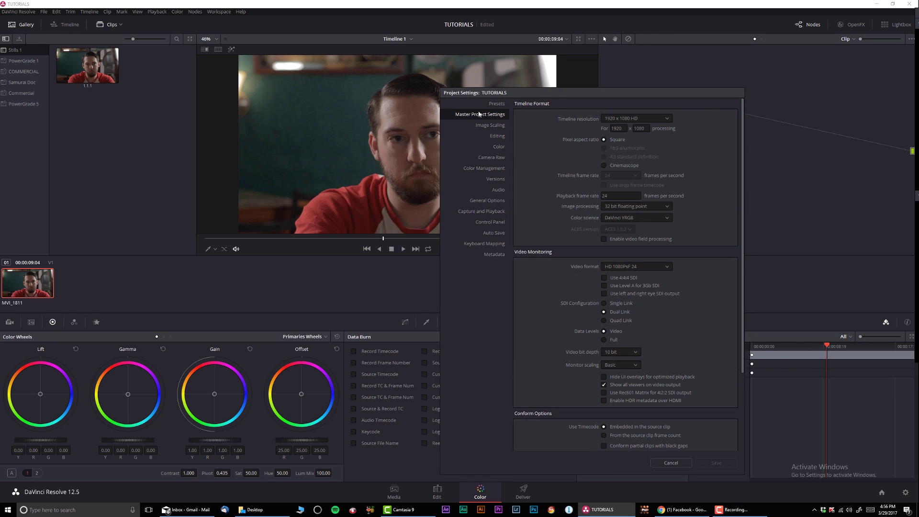
left_click(497, 103)
left_click(552, 131)
left_click(624, 239)
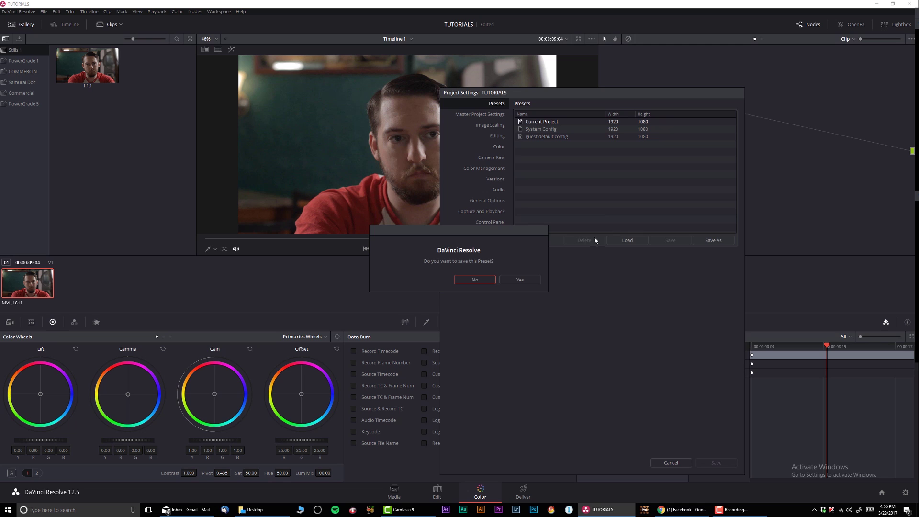
left_click(516, 281)
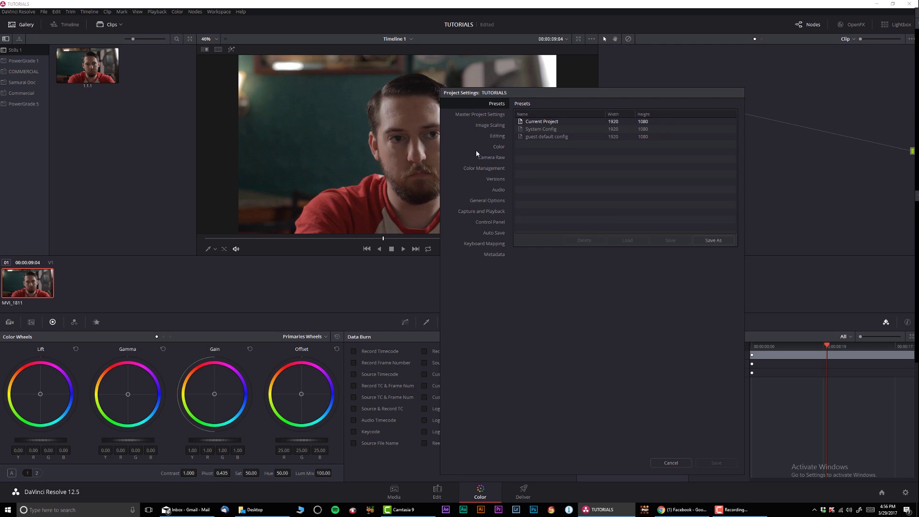
left_click(483, 168)
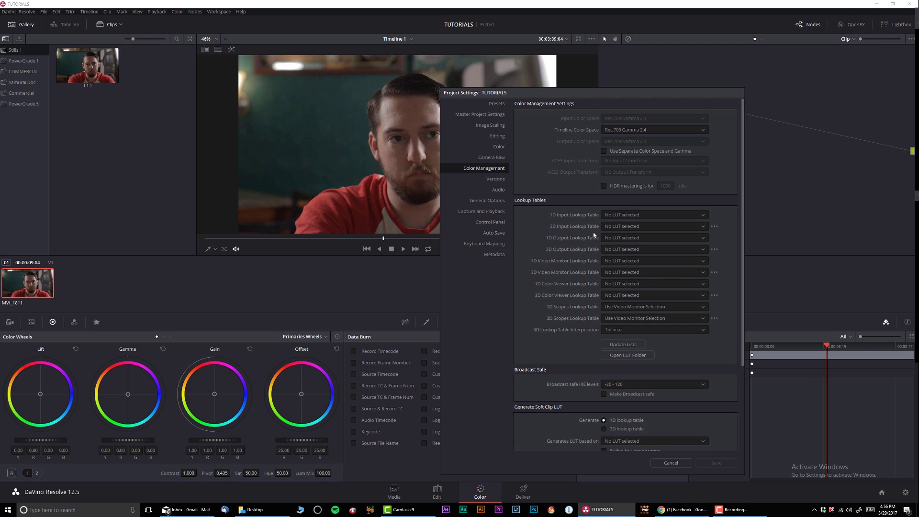
Step: Reapply the Resolve 2017-03-21 LUT to the 3D Video Monitor, keep No LUT for the 1D viewer, and save
left_click(714, 272)
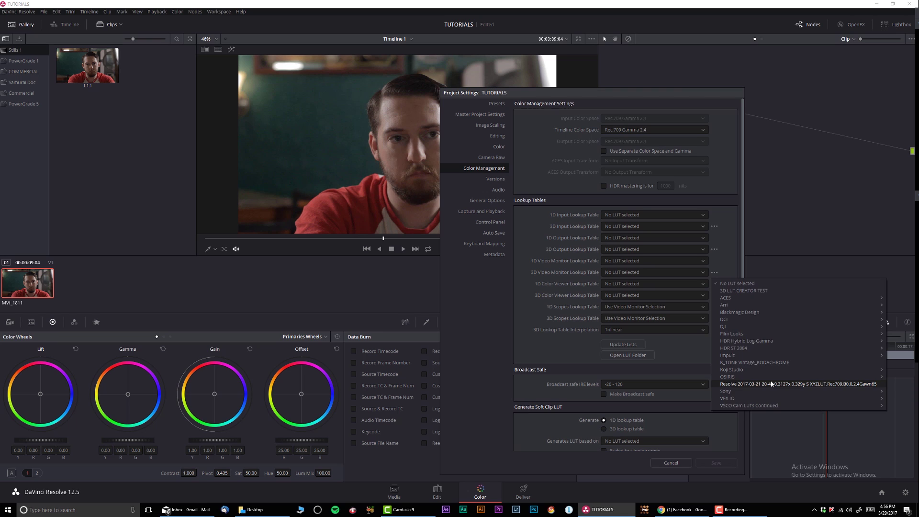
left_click(771, 384)
left_click(612, 282)
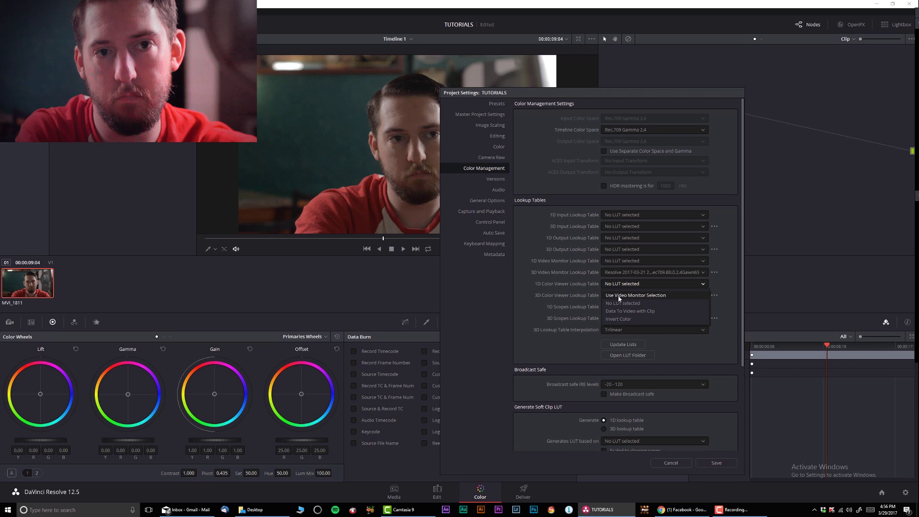
left_click(609, 286)
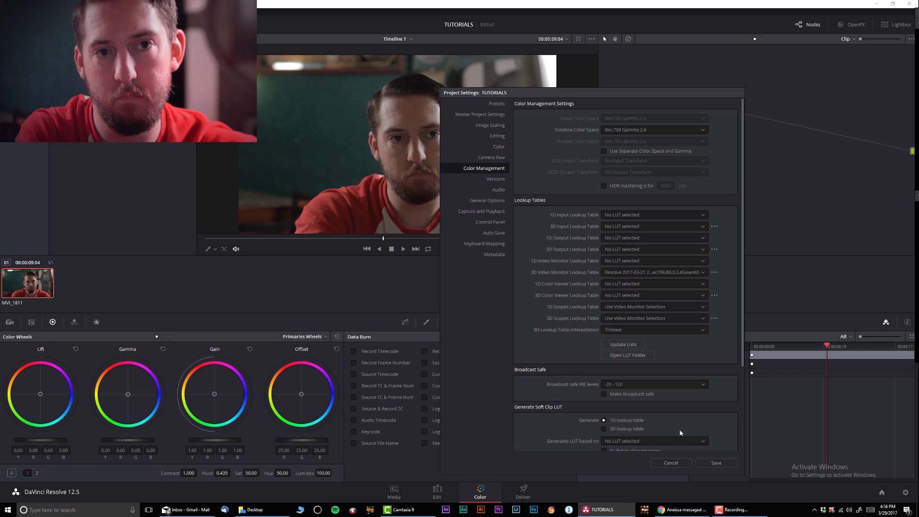
left_click(716, 463)
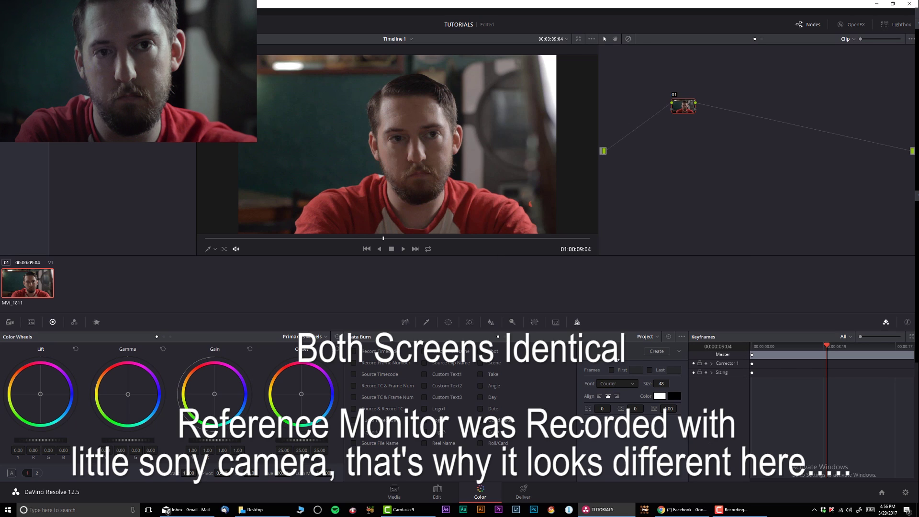